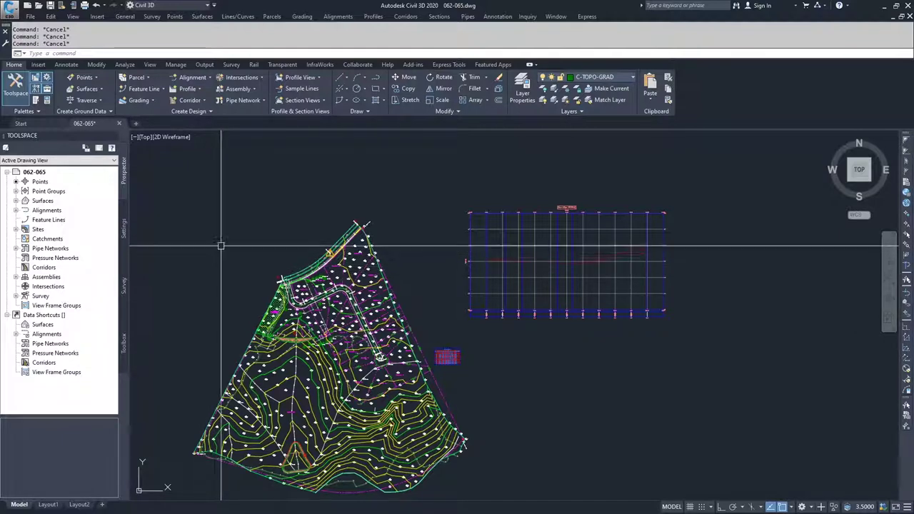
Define a quick profile by points along a line crossing the site from the western slope past the cul-de-sac to near the east boundary.
click(199, 89)
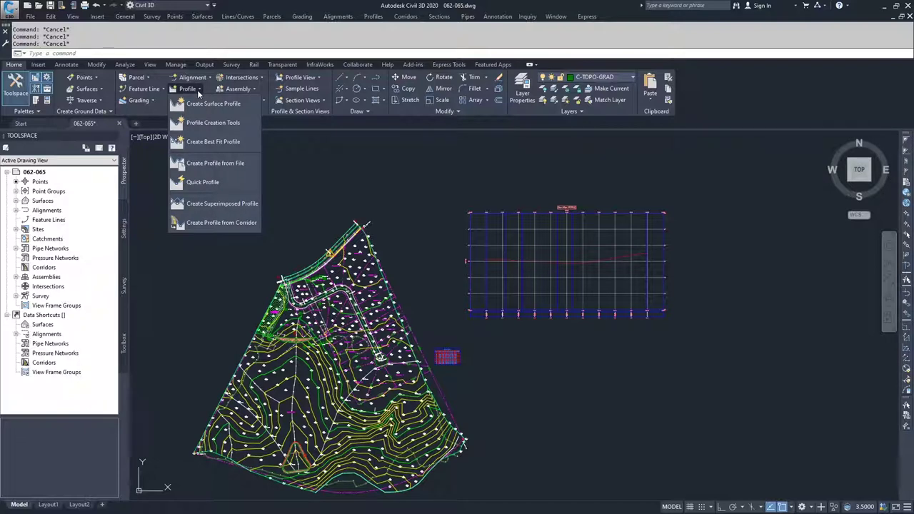
click(197, 183)
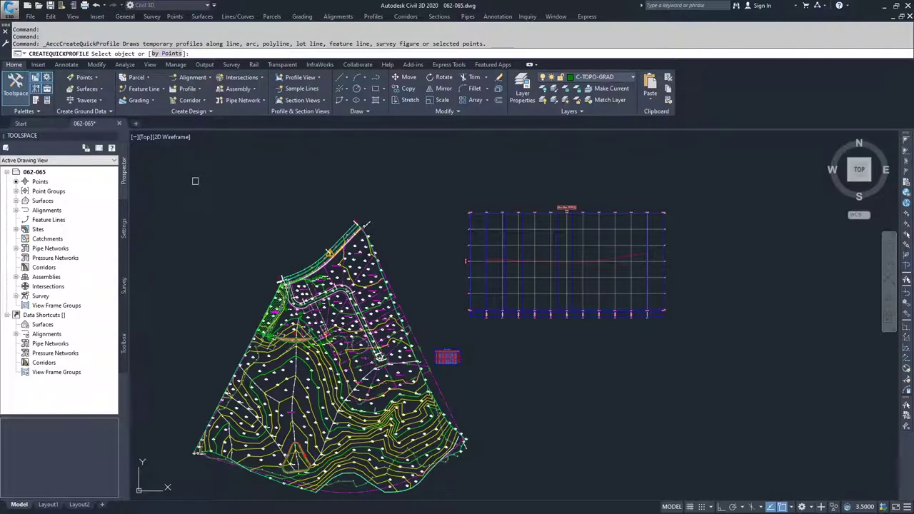
middle_drag(258, 210, 261, 171)
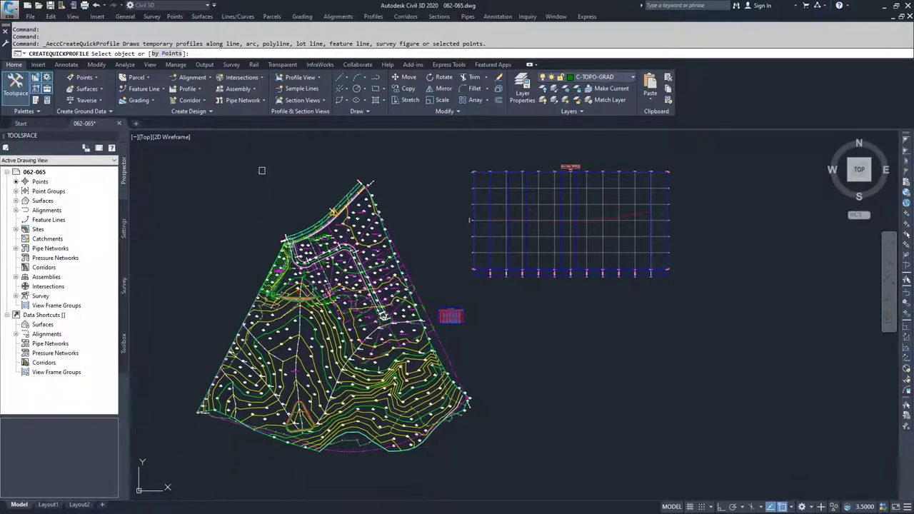
scroll(311, 240, up, 5)
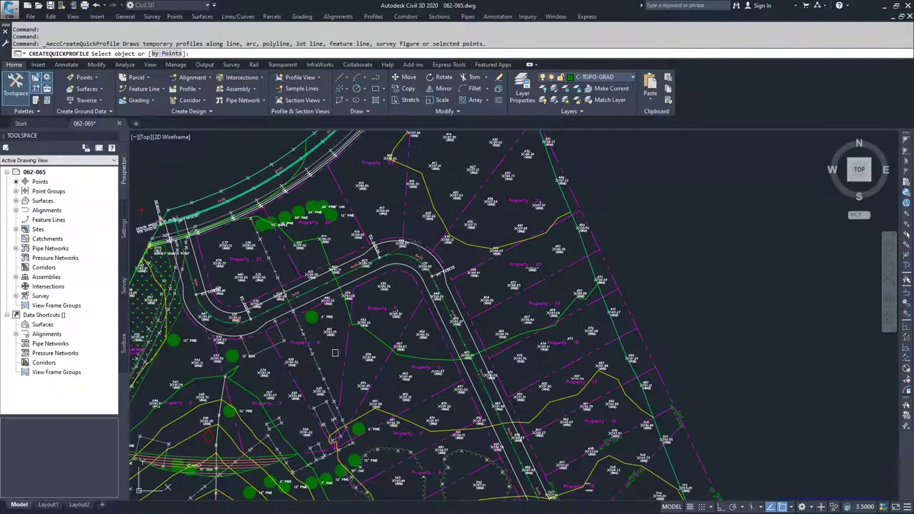
key(Return)
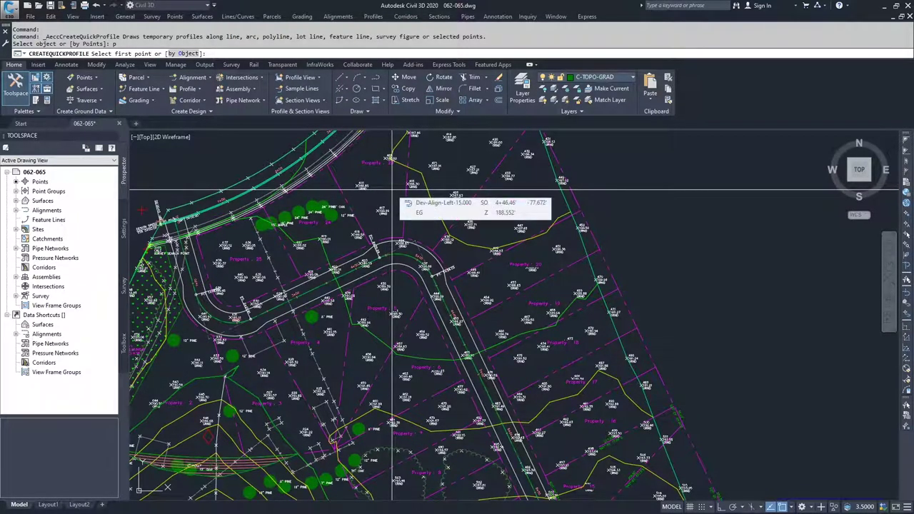
scroll(391, 192, down, 5)
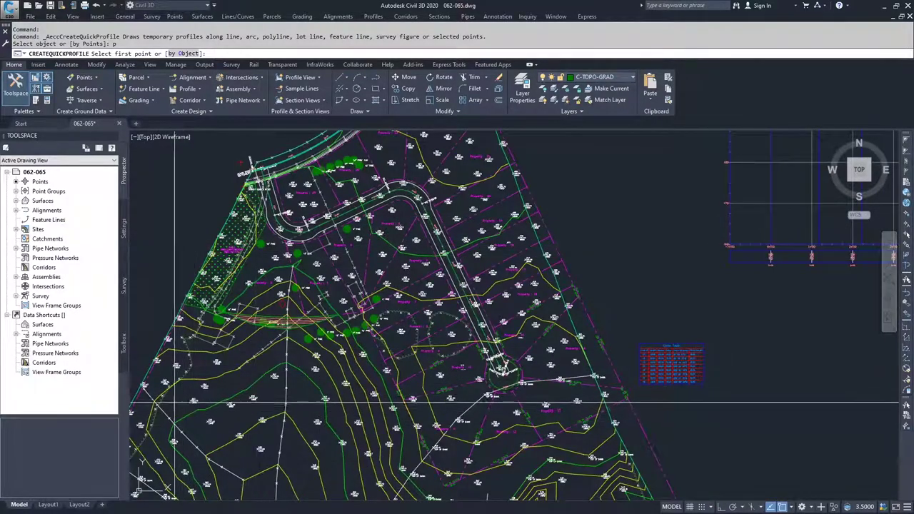
click(174, 403)
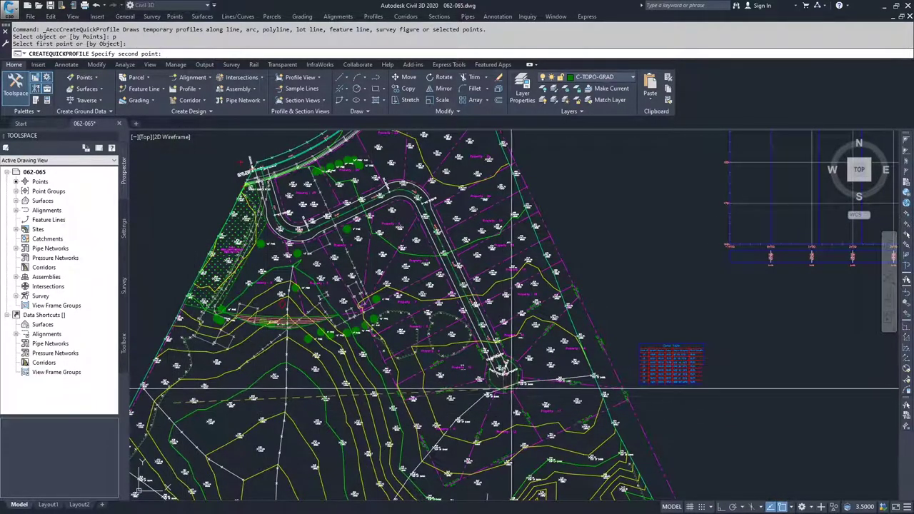
click(574, 372)
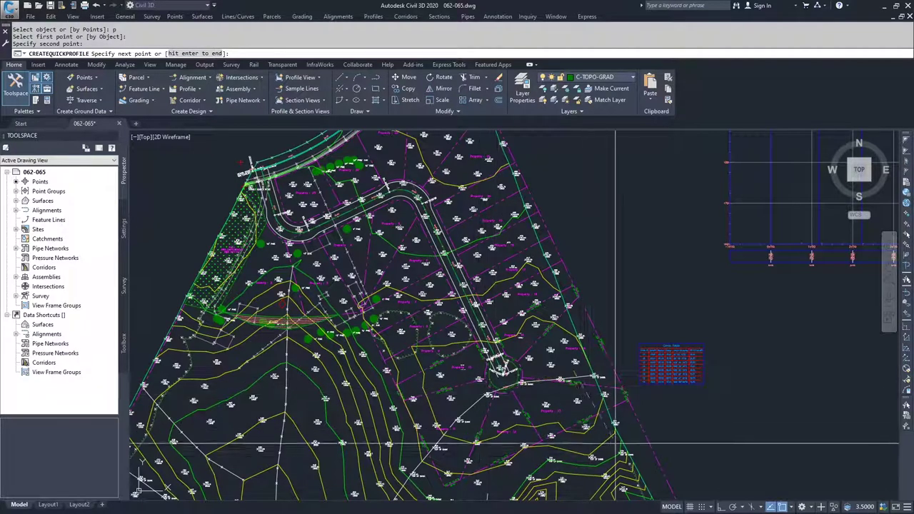
middle_drag(589, 437, 565, 340)
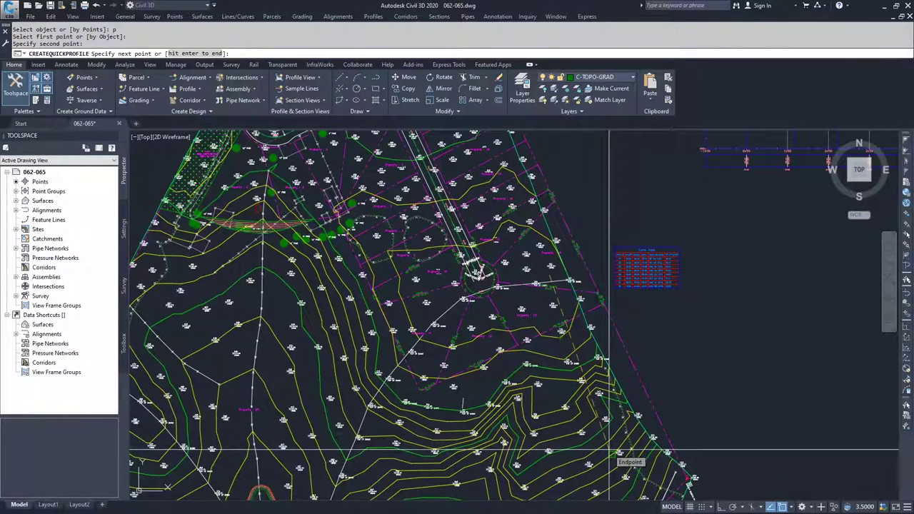
key(Return)
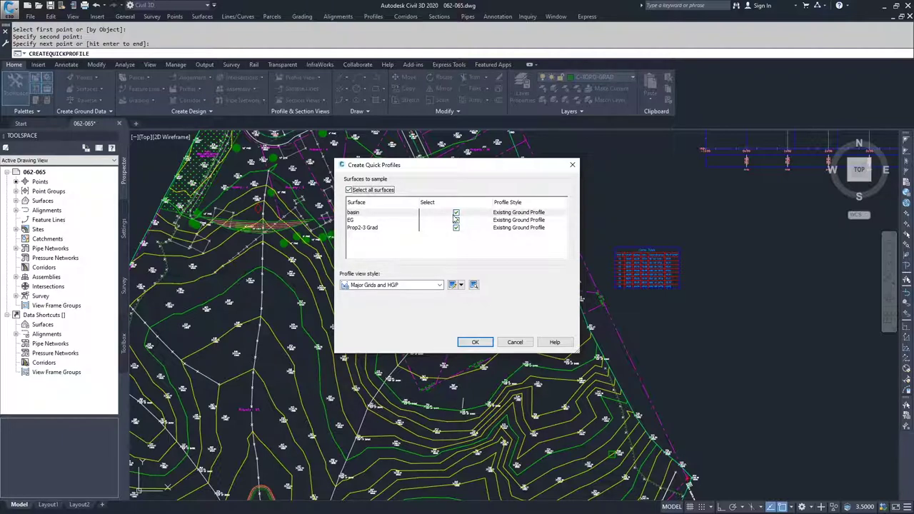
Sample only the EG surface for the quick profile and place its profile view in the empty space below the existing profile view.
click(456, 214)
click(456, 228)
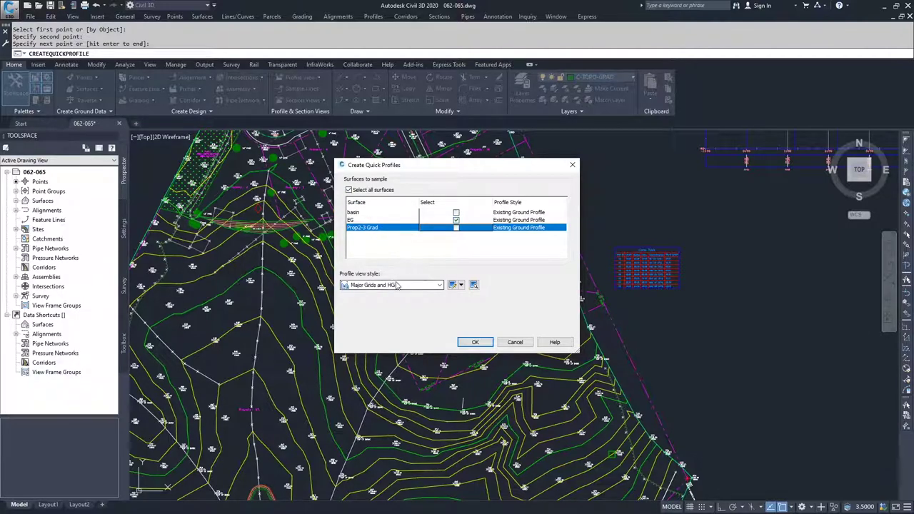
click(475, 342)
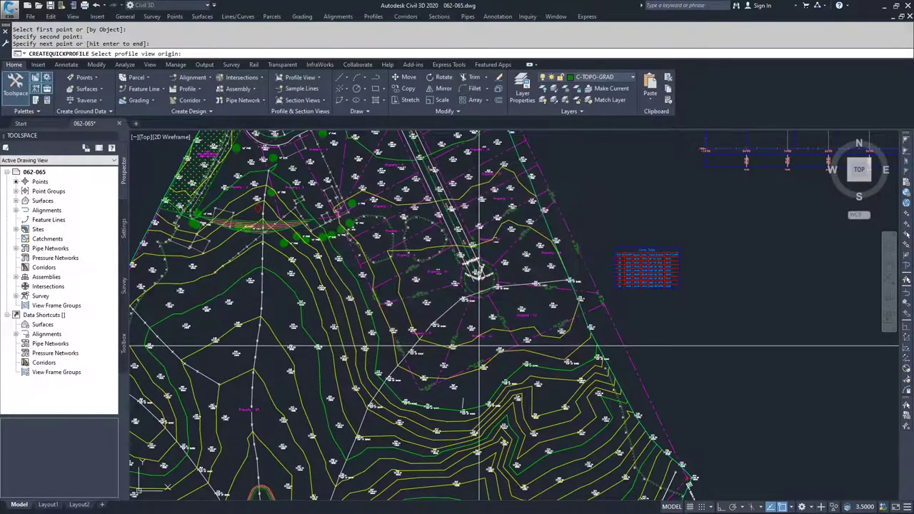
scroll(517, 353, down, 2)
scroll(517, 354, down, 1)
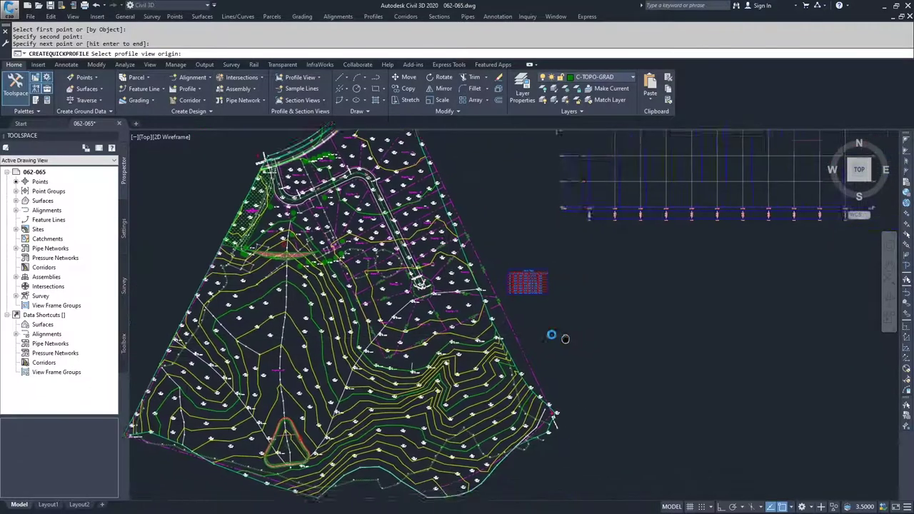
mouse_move(551, 336)
middle_down()
mouse_move(485, 357)
mouse_move(504, 334)
middle_up()
scroll(485, 357, down, 2)
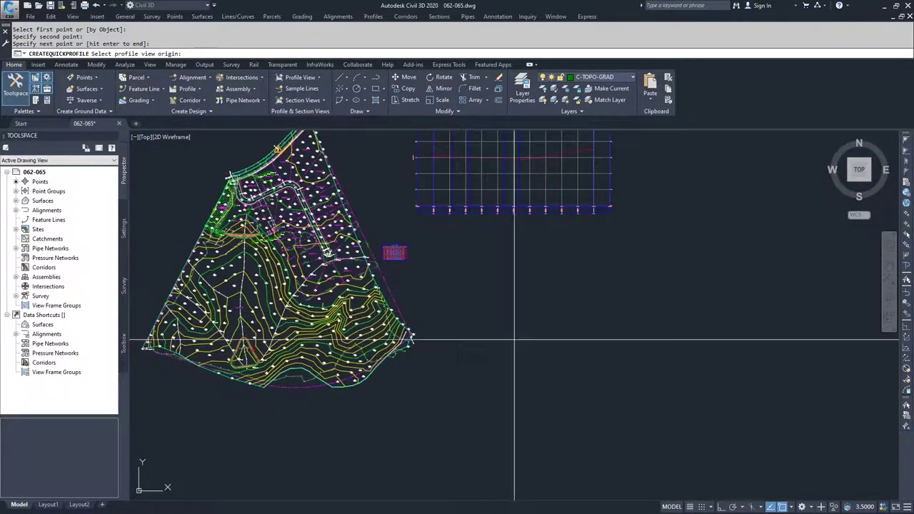
click(503, 409)
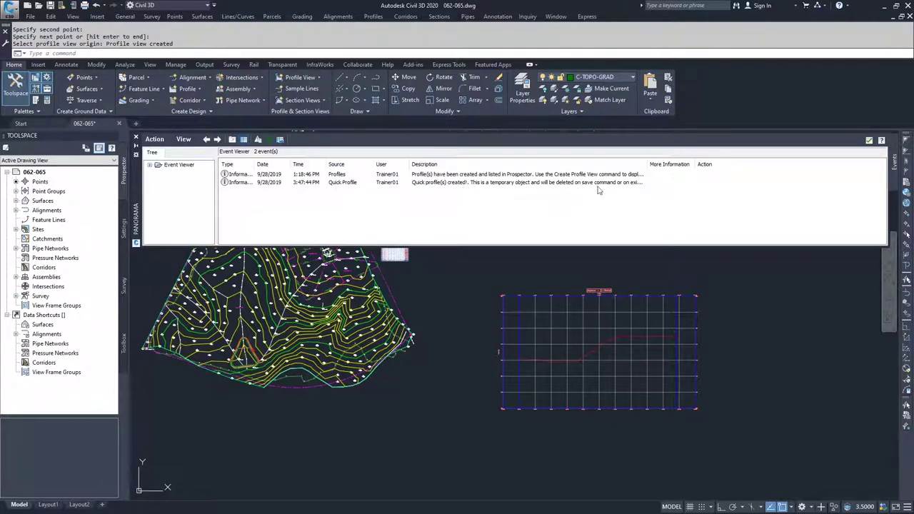
drag(646, 164, 707, 165)
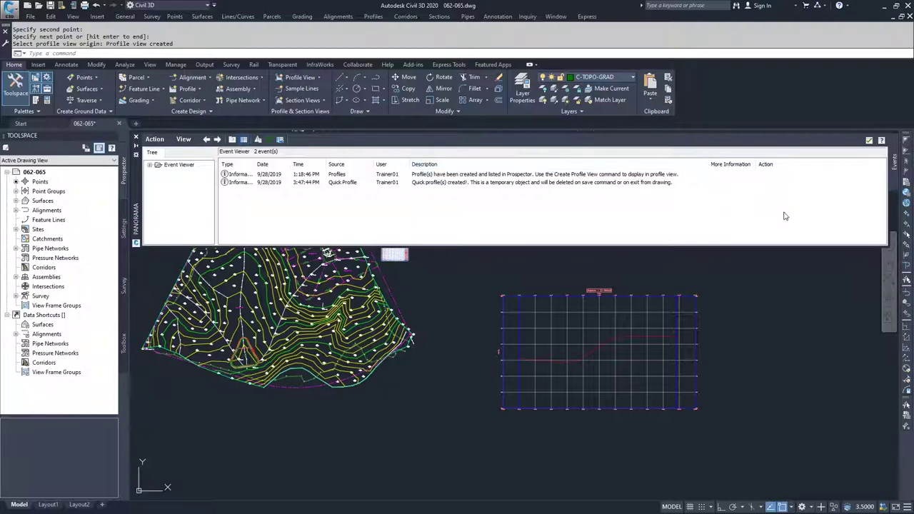
click(869, 141)
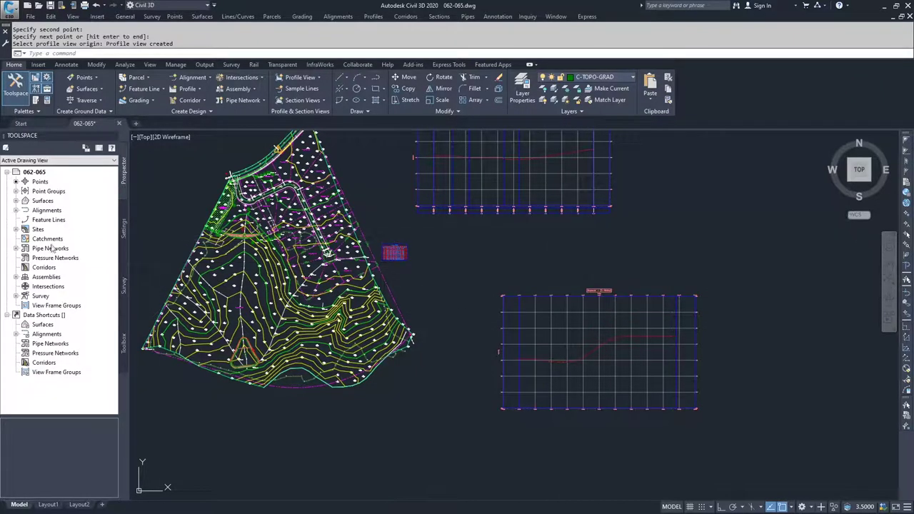
Examine the profiles and profile views listed under the Dev-Align centerline alignment to check for the quick profile.
click(16, 210)
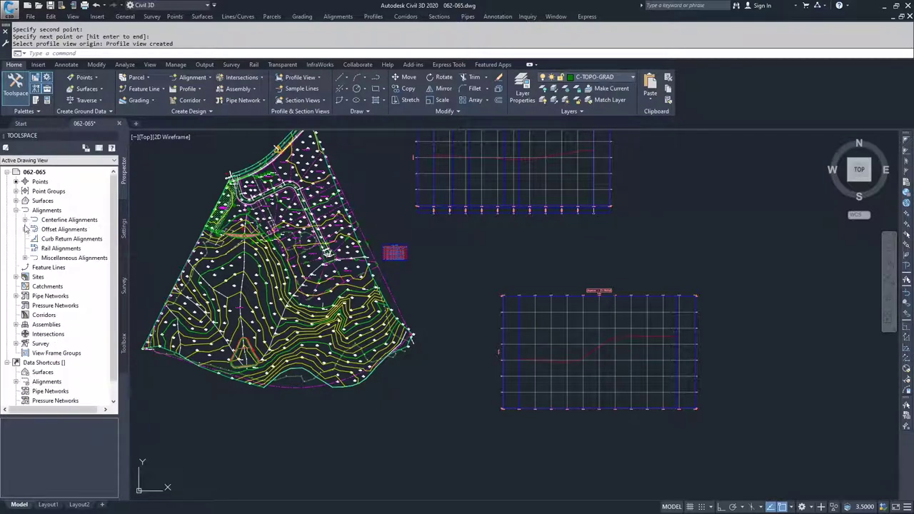
click(25, 219)
click(34, 239)
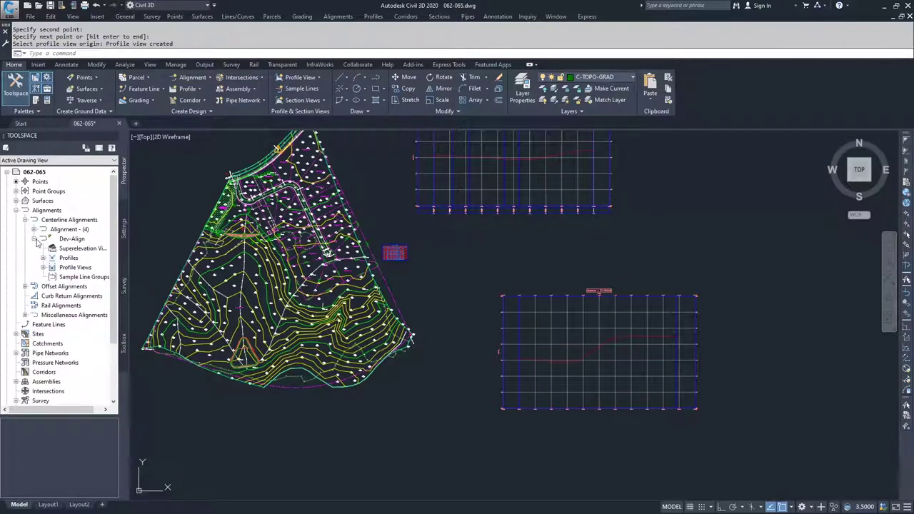
click(42, 258)
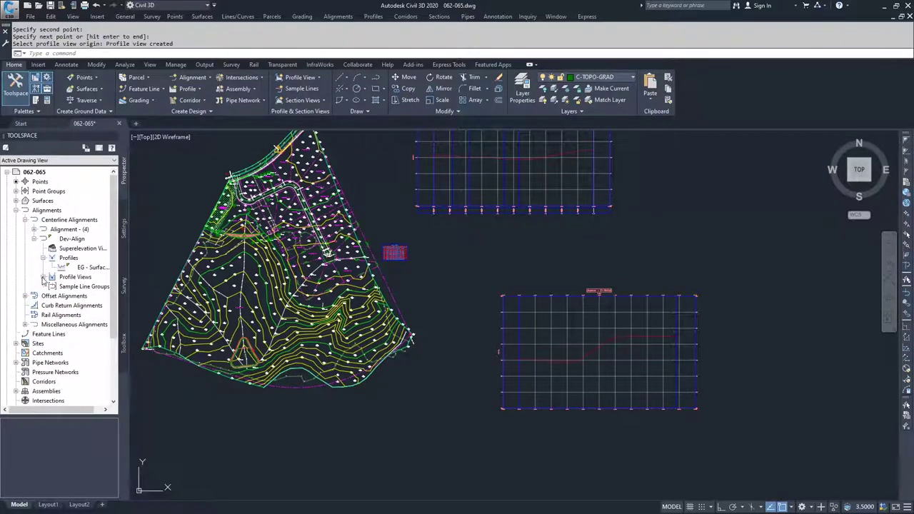
click(43, 277)
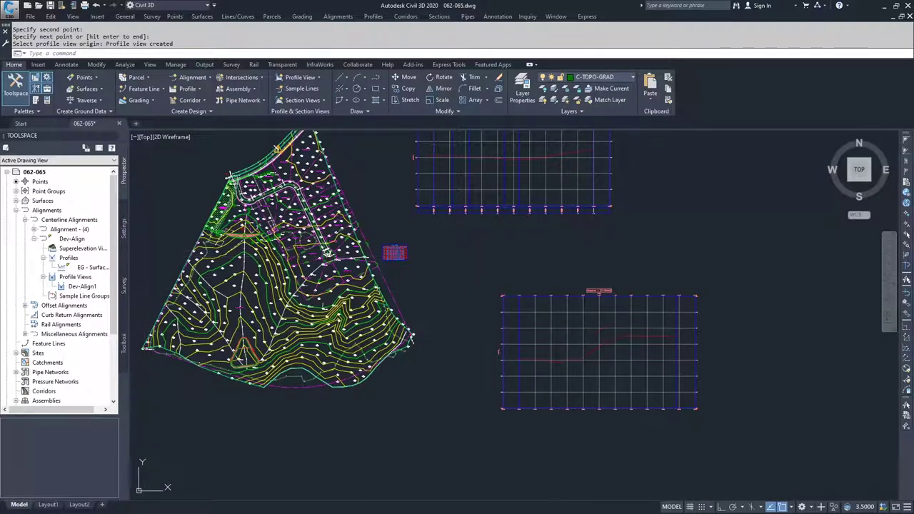
click(43, 277)
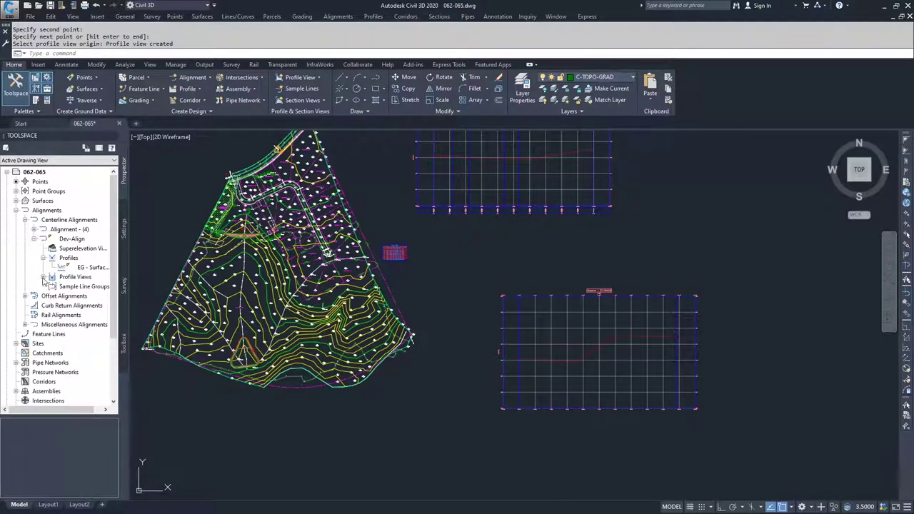
click(42, 258)
click(33, 238)
click(32, 229)
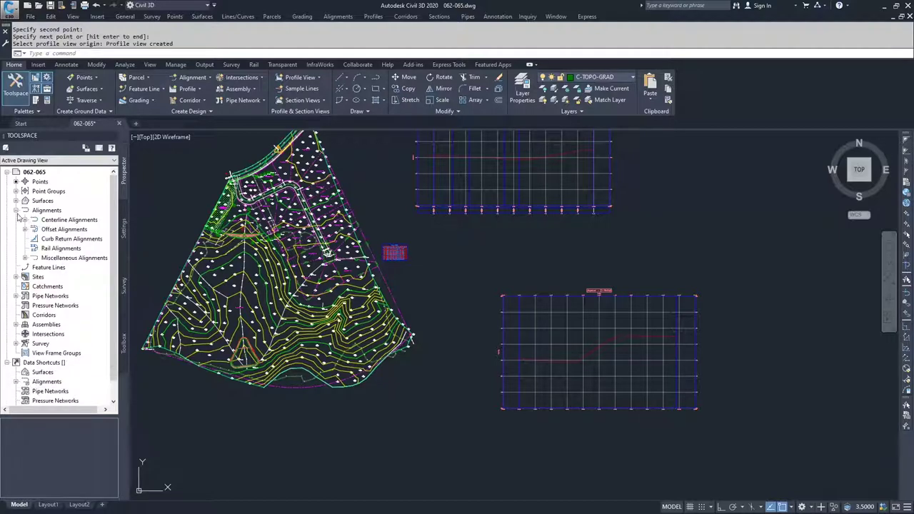
click(15, 210)
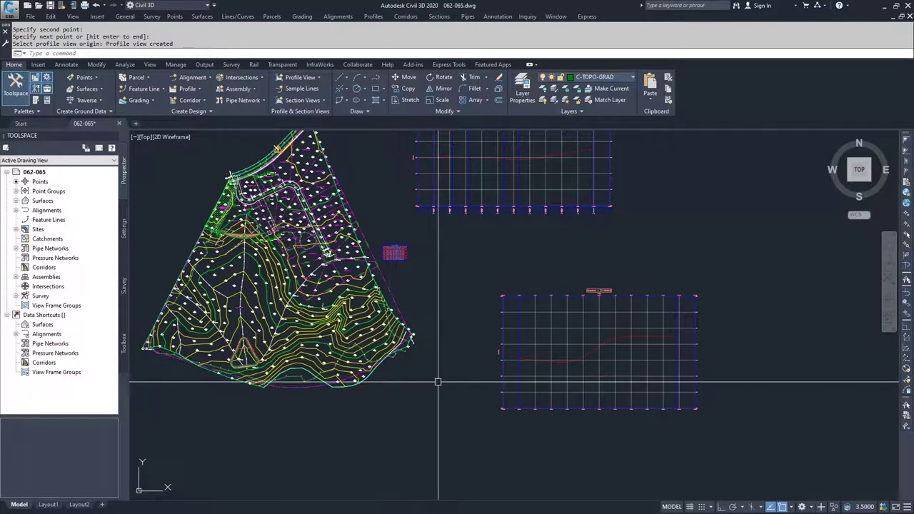
Define a second quick profile by points, running from the north side of Property 3 south to just beyond the triangular basin.
key(Escape)
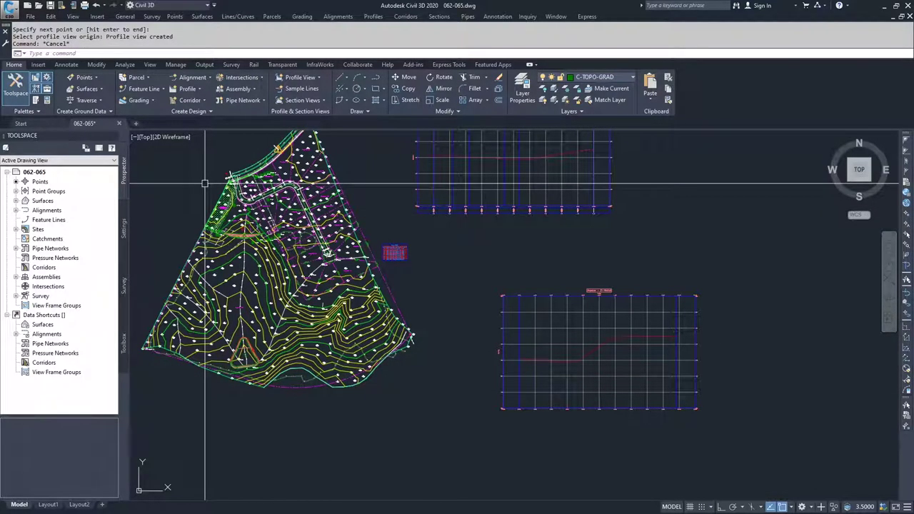
click(197, 89)
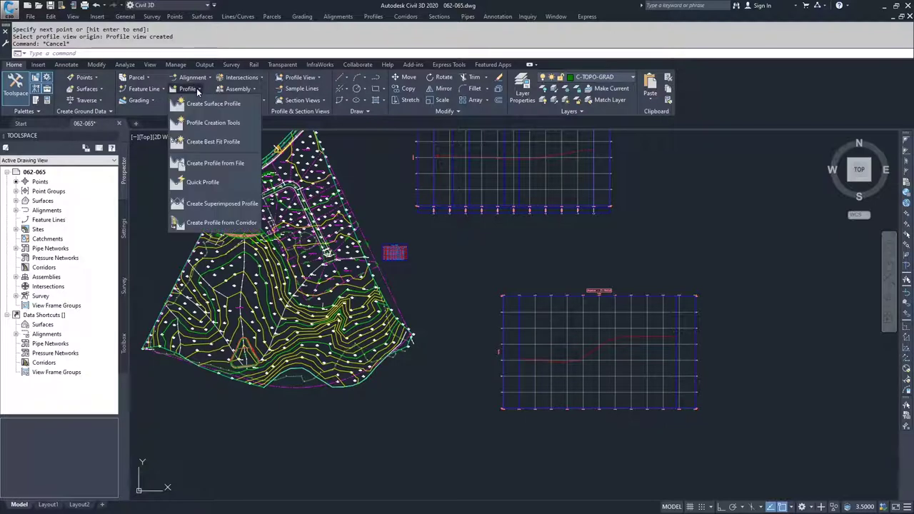
click(207, 182)
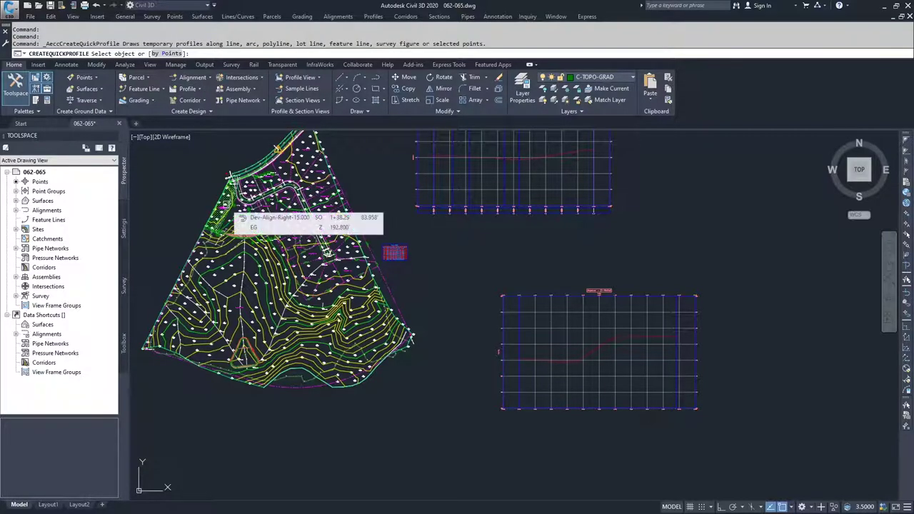
text(p)
key(Return)
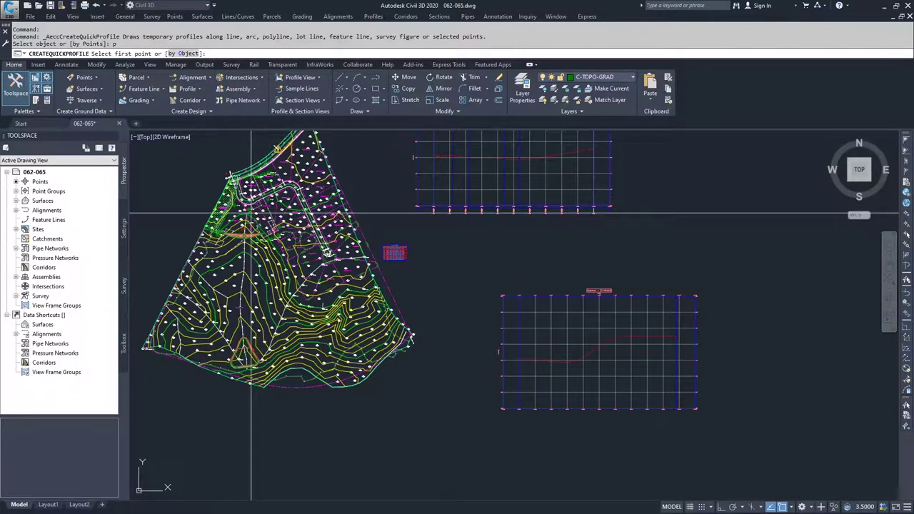
scroll(228, 205, up, 10)
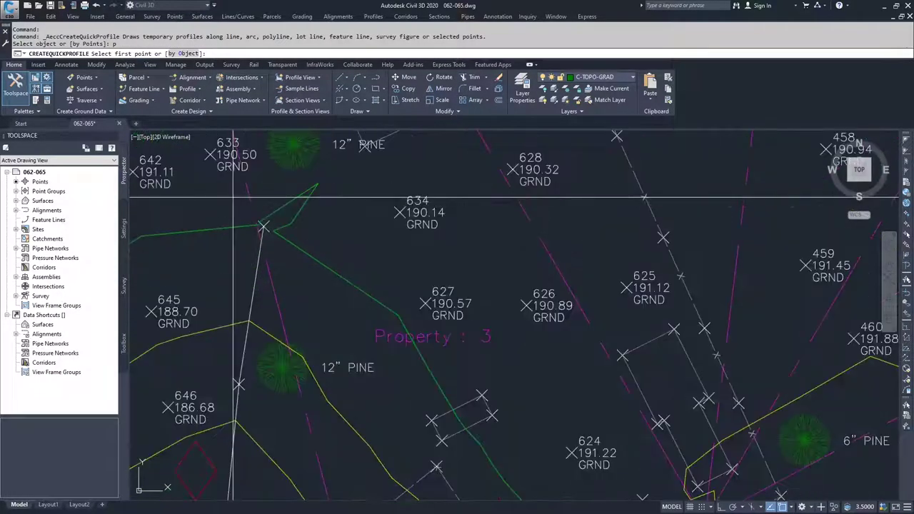
click(232, 205)
scroll(232, 215, down, 6)
scroll(228, 340, down, 6)
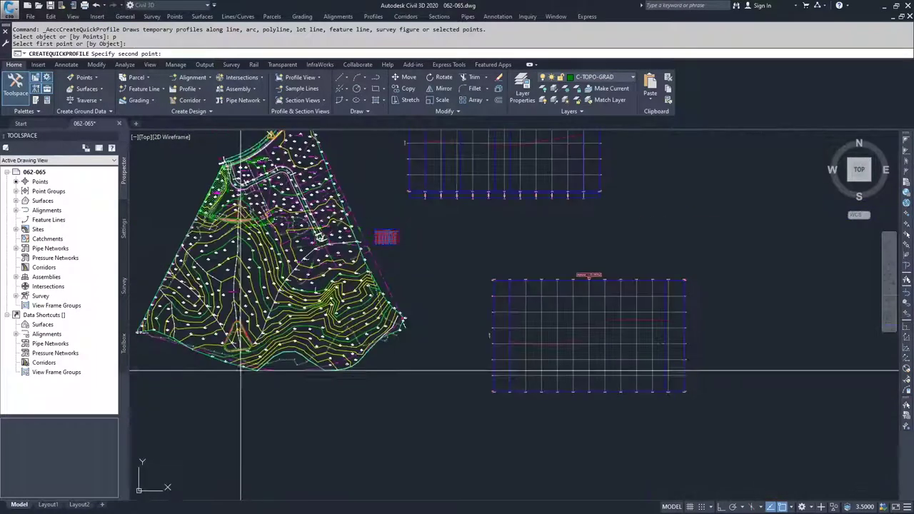
scroll(325, 317, up, 6)
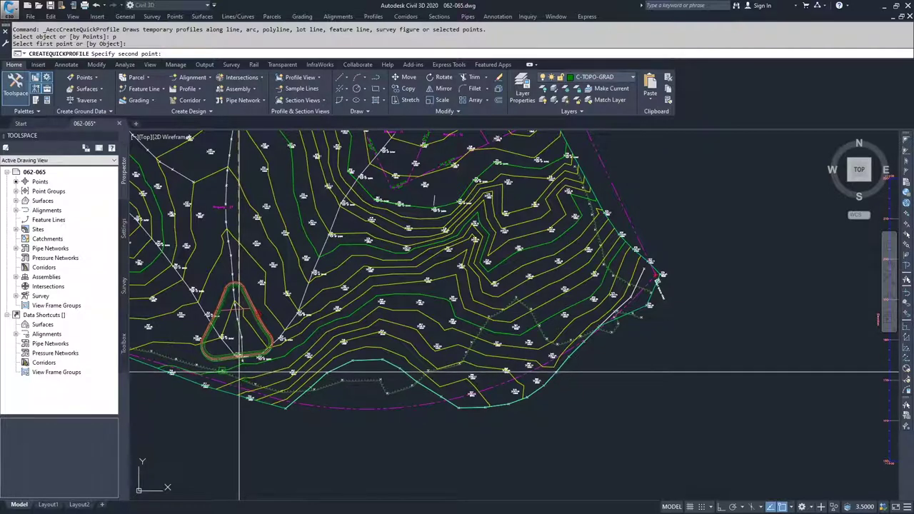
click(251, 362)
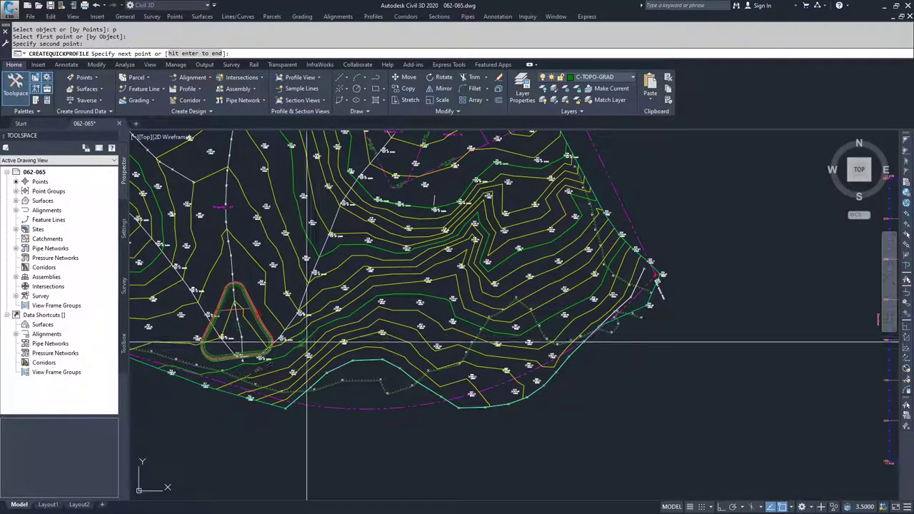
key(Return)
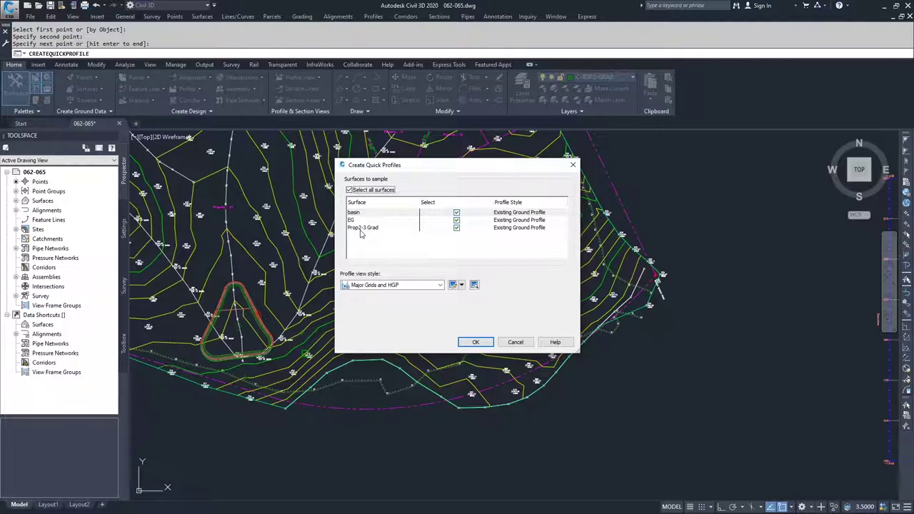
Sample the basin, EG and Prop2-3 Grad surfaces for the second quick profile and place its view just east of the first quick profile view.
click(476, 343)
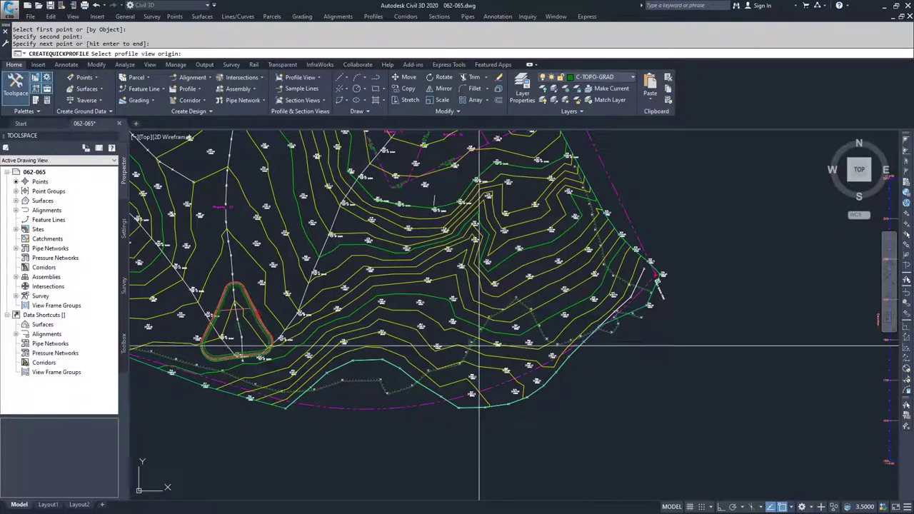
scroll(536, 380, down, 2)
scroll(536, 380, down, 2)
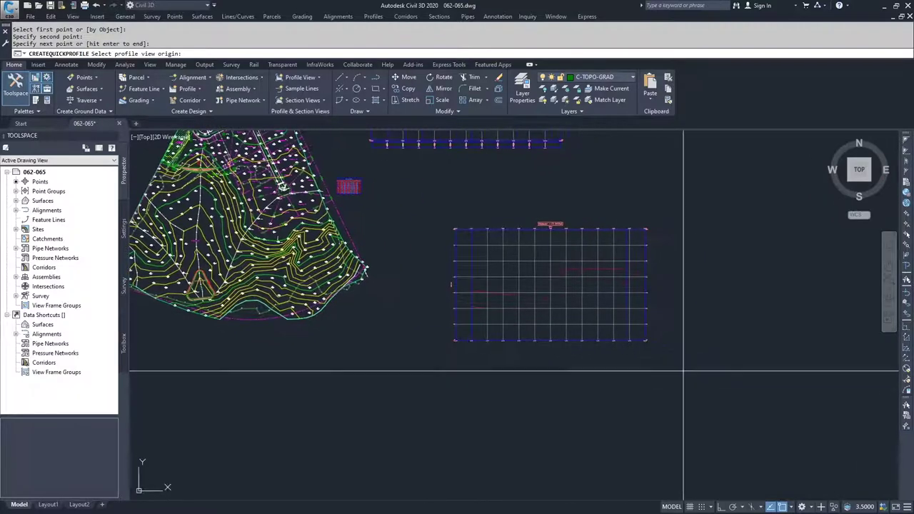
click(723, 383)
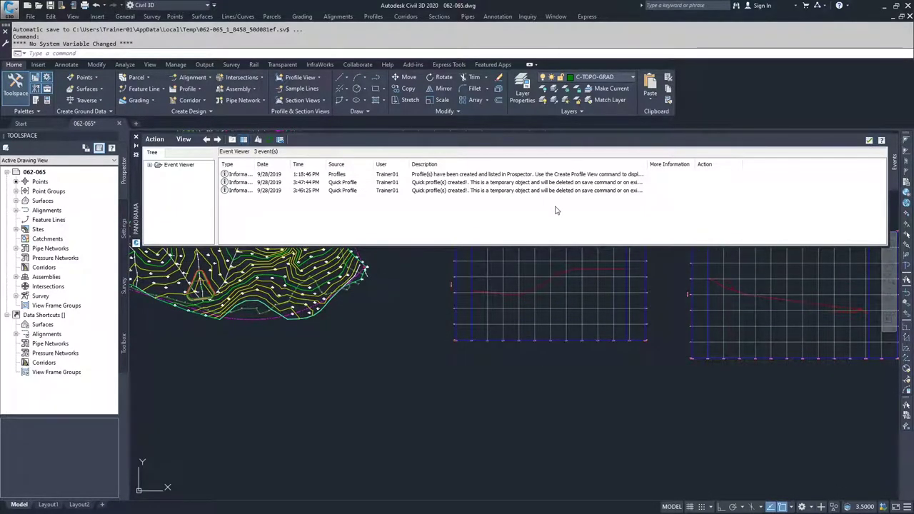
click(868, 141)
Examine the surface profile lines in the second quick profile view, from its start through the basin section, and compare both quick profile views.
scroll(714, 264, up, 5)
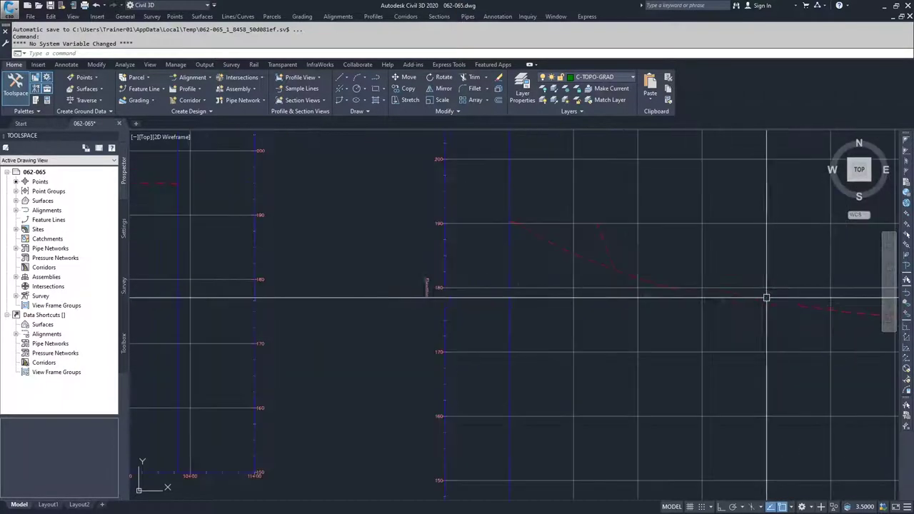
click(603, 242)
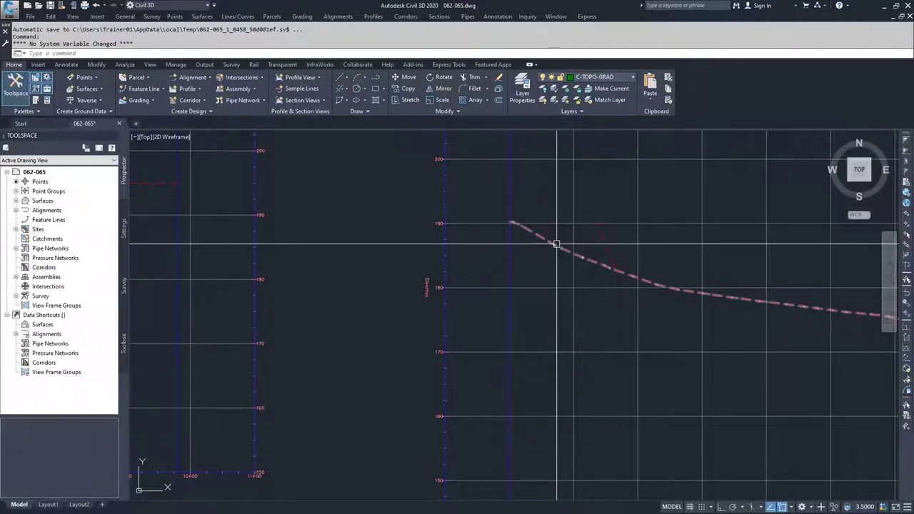
scroll(556, 244, down, 3)
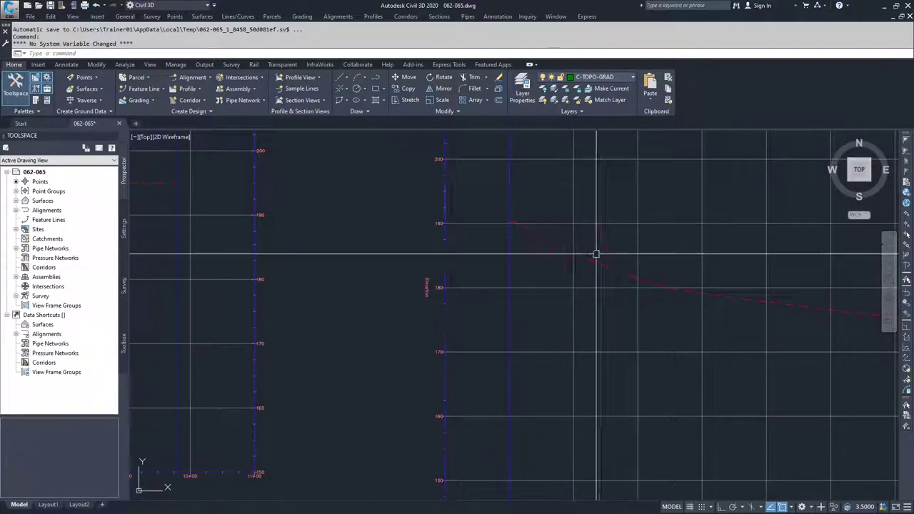
scroll(658, 288, up, 4)
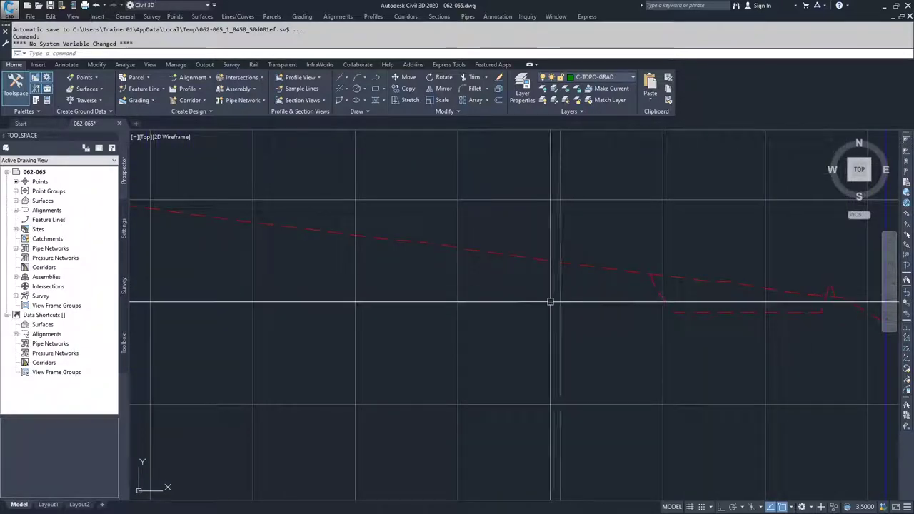
scroll(549, 302, down, 5)
mouse_move(420, 287)
middle_down()
mouse_move(536, 309)
mouse_move(506, 332)
middle_up()
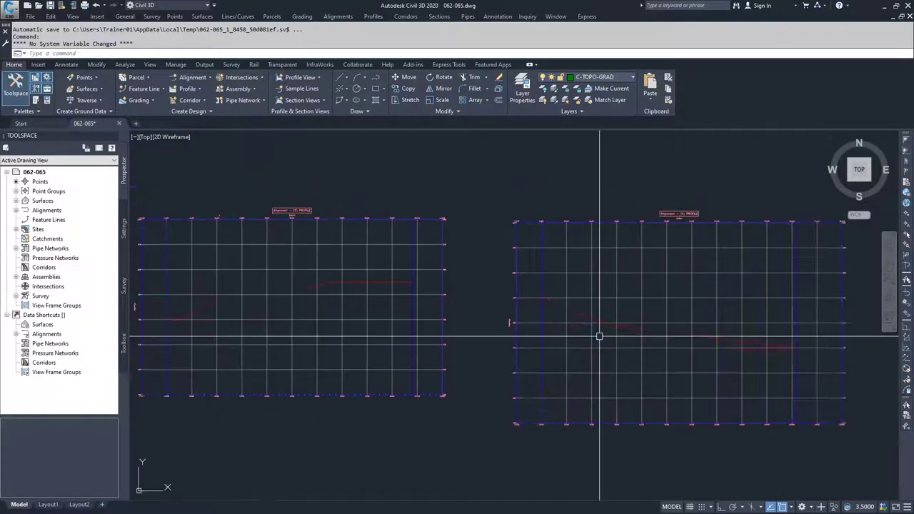
scroll(599, 333, down, 2)
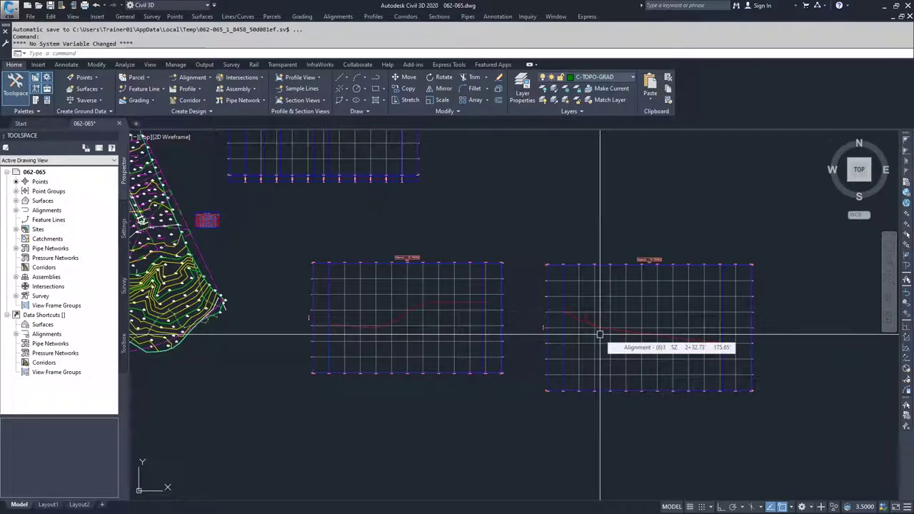